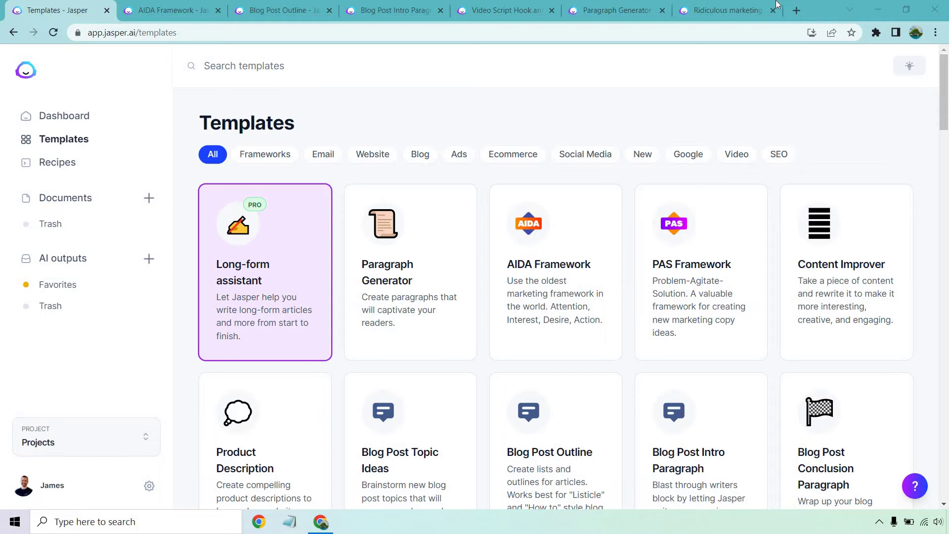
Open the filled-in AIDA Framework template for Jasper.ai and read the full tone-of-voice guidance.
{"action": "left_click", "coordinate": [173, 10]}
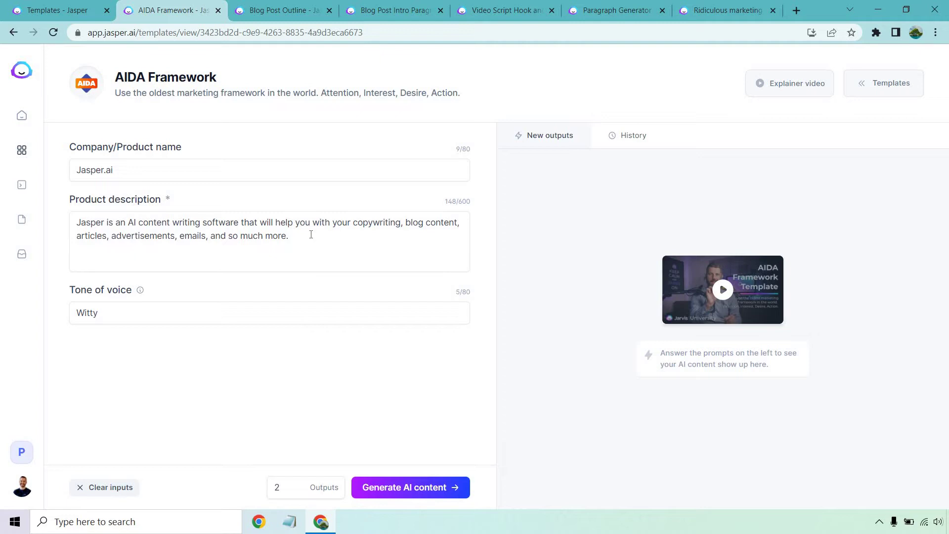
{"action": "mouse_move", "coordinate": [140, 292]}
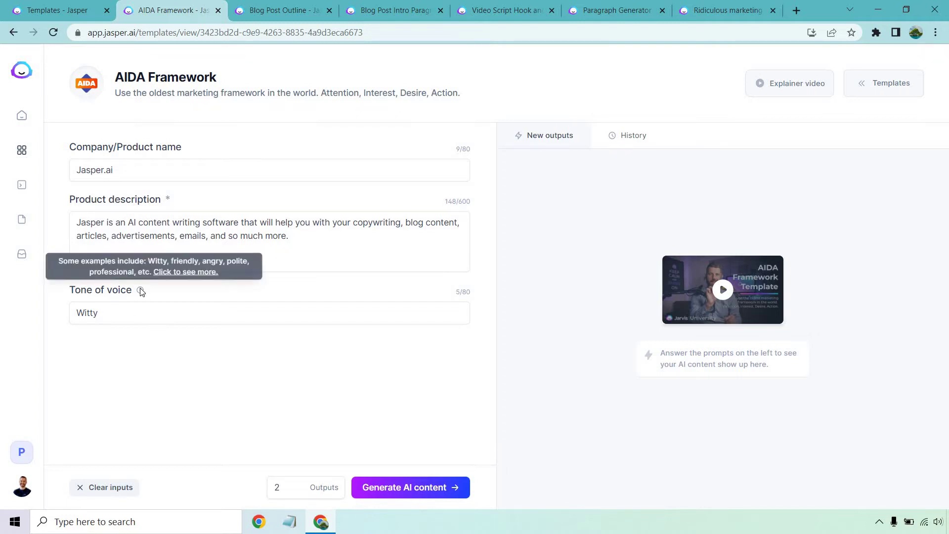
{"action": "left_click", "coordinate": [166, 276]}
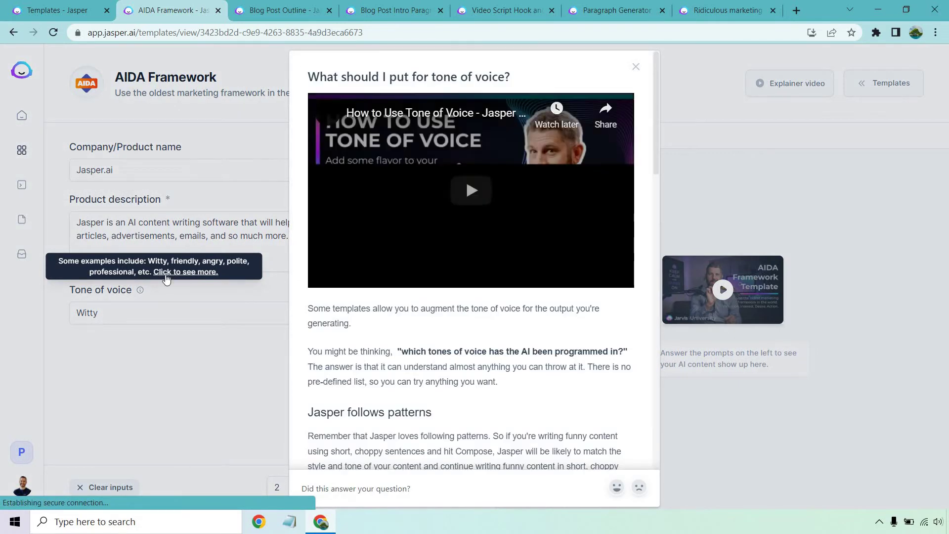
{"action": "scroll", "coordinate": [574, 273], "scroll_direction": "down", "scroll_amount": 12}
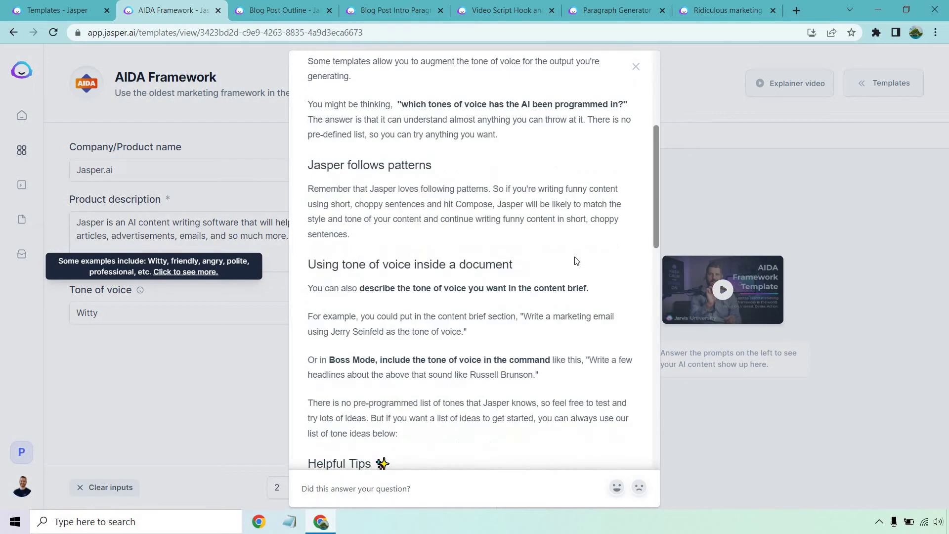
{"action": "scroll", "coordinate": [579, 245], "scroll_direction": "down", "scroll_amount": 4}
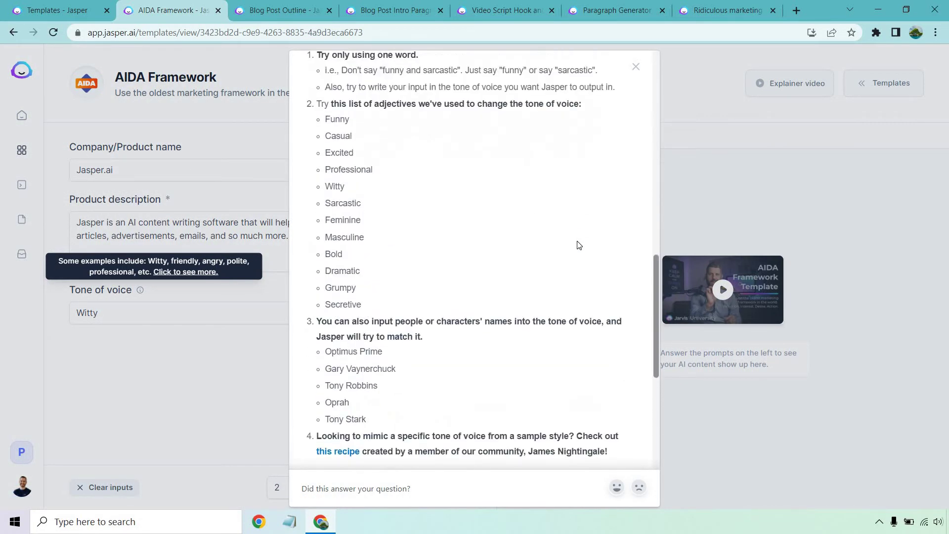
{"action": "left_click", "coordinate": [636, 67]}
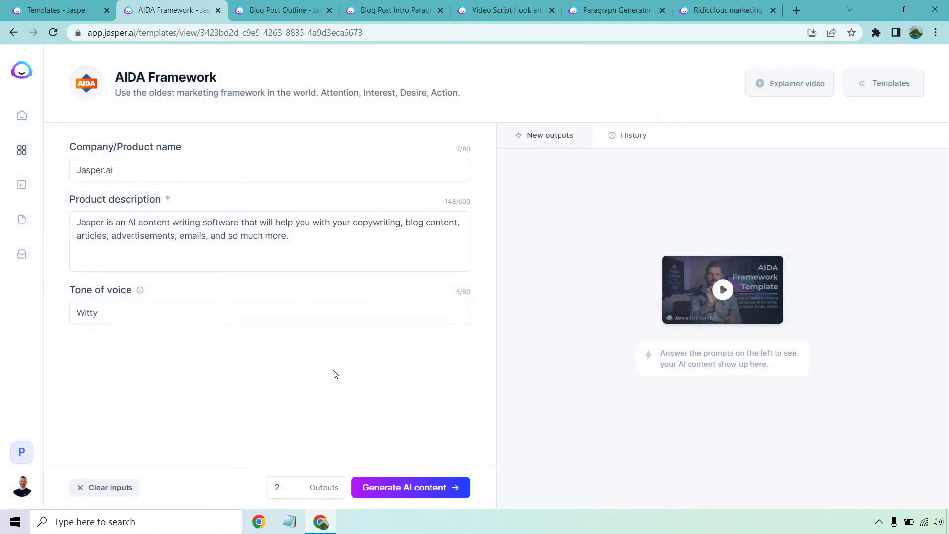
Generate 2 AIDA outputs for Jasper.ai from the filled Witty-tone form.
{"action": "left_click", "coordinate": [422, 487]}
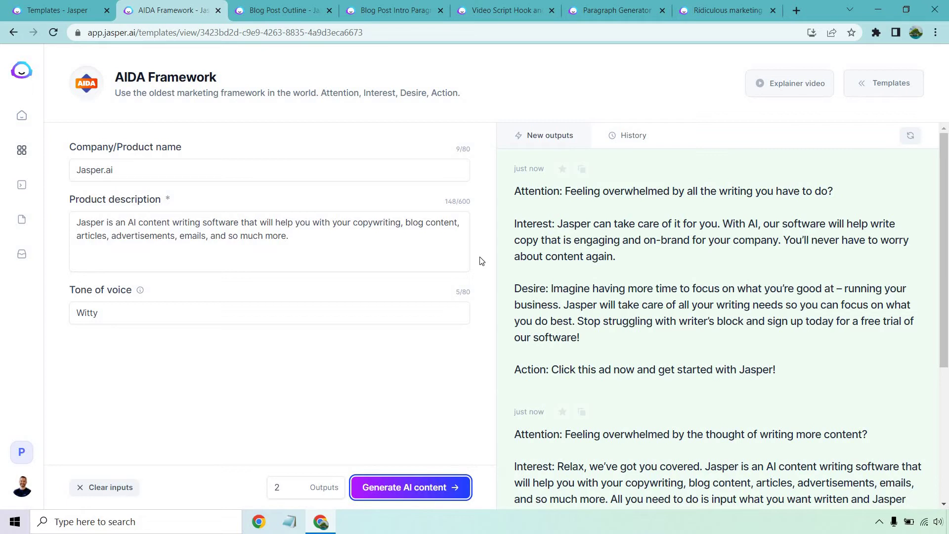
{"action": "scroll", "coordinate": [751, 230], "scroll_direction": "down", "scroll_amount": 3}
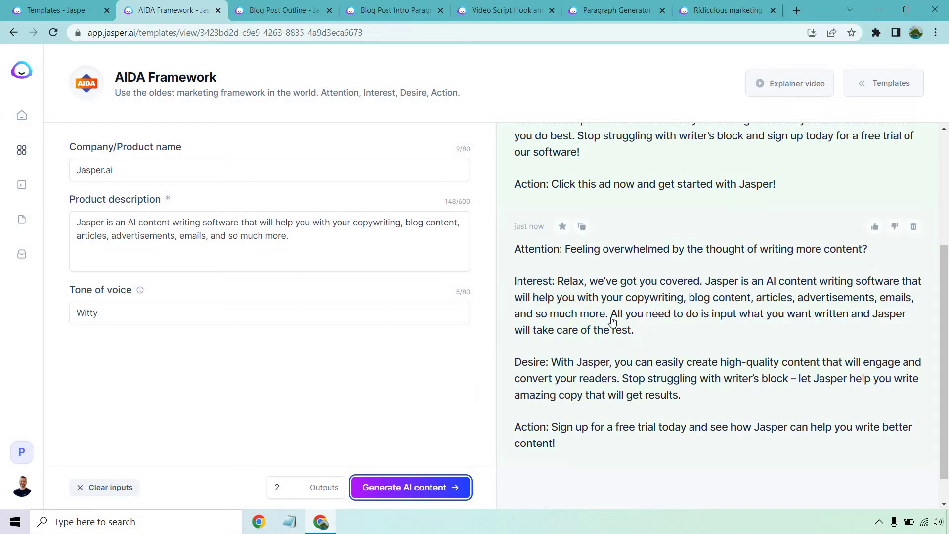
{"action": "scroll", "coordinate": [606, 323], "scroll_direction": "up", "scroll_amount": 4}
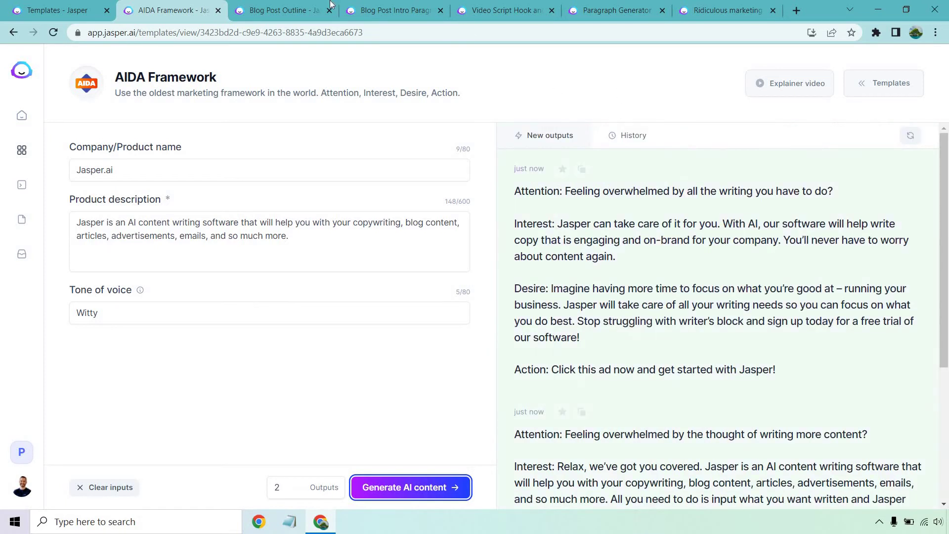
Switch to the Blog Post Outline template on 'Should Online Businesses Use AI Content Writing Software?'.
{"action": "left_click", "coordinate": [304, 5]}
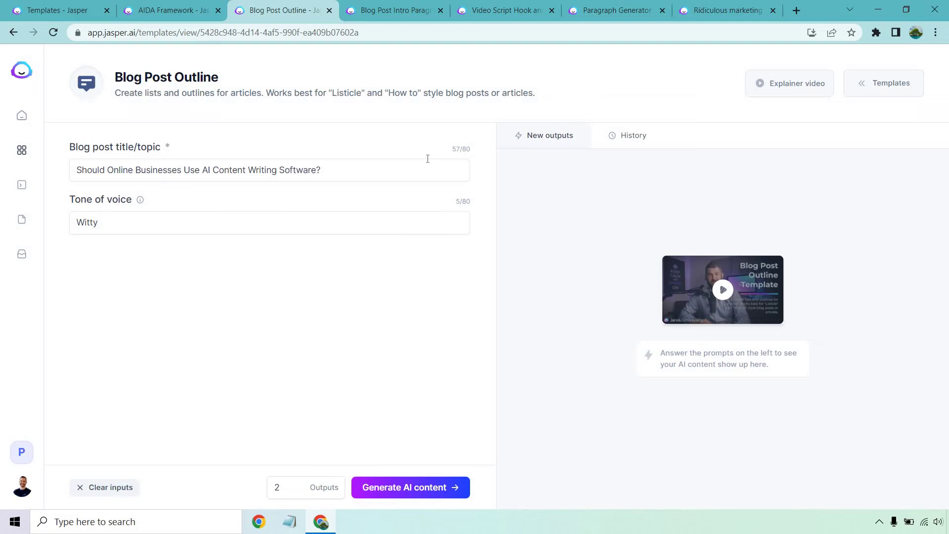
Generate two outlines for the topic and review the six-point and five-point results.
{"action": "left_click", "coordinate": [396, 488]}
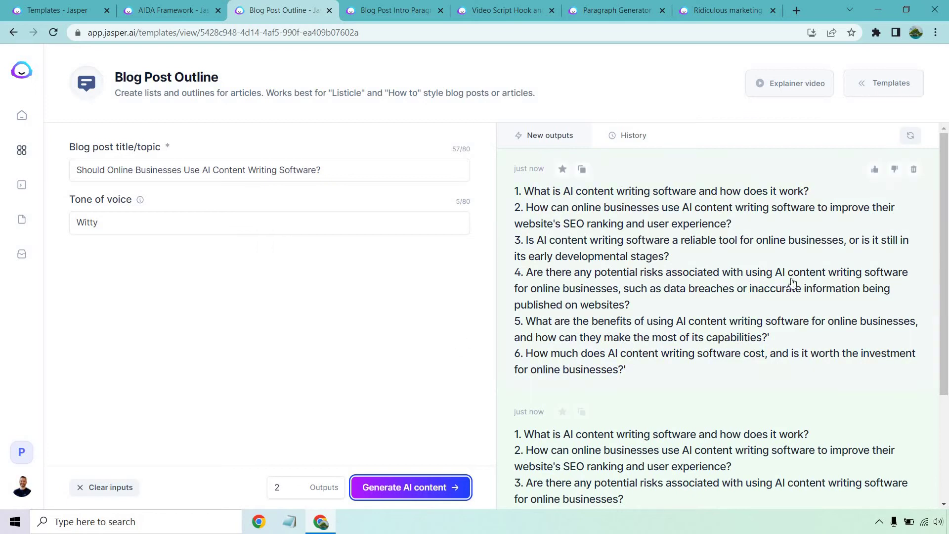
{"action": "scroll", "coordinate": [791, 285], "scroll_direction": "down", "scroll_amount": 2}
{"action": "scroll", "coordinate": [796, 331], "scroll_direction": "up", "scroll_amount": 2}
{"action": "scroll", "coordinate": [731, 295], "scroll_direction": "down", "scroll_amount": 2}
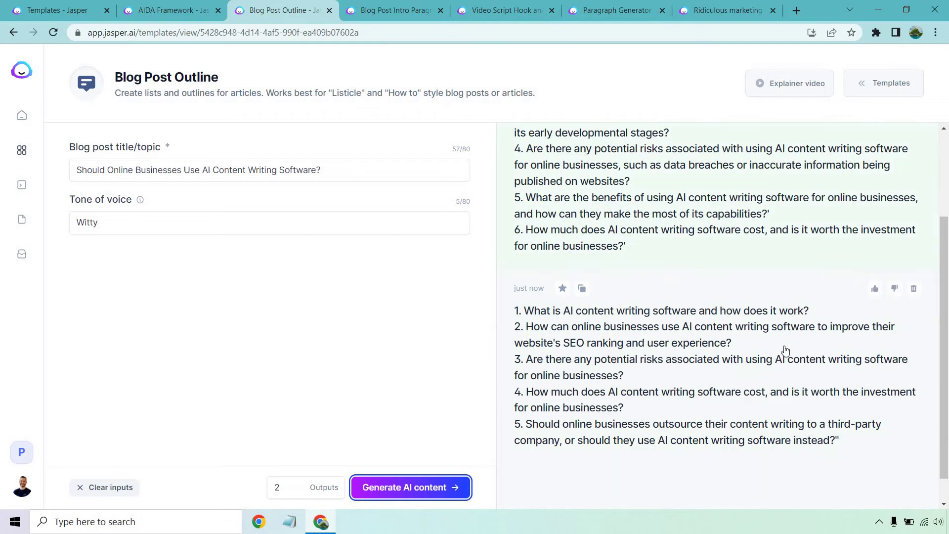
{"action": "scroll", "coordinate": [783, 351], "scroll_direction": "up", "scroll_amount": 2}
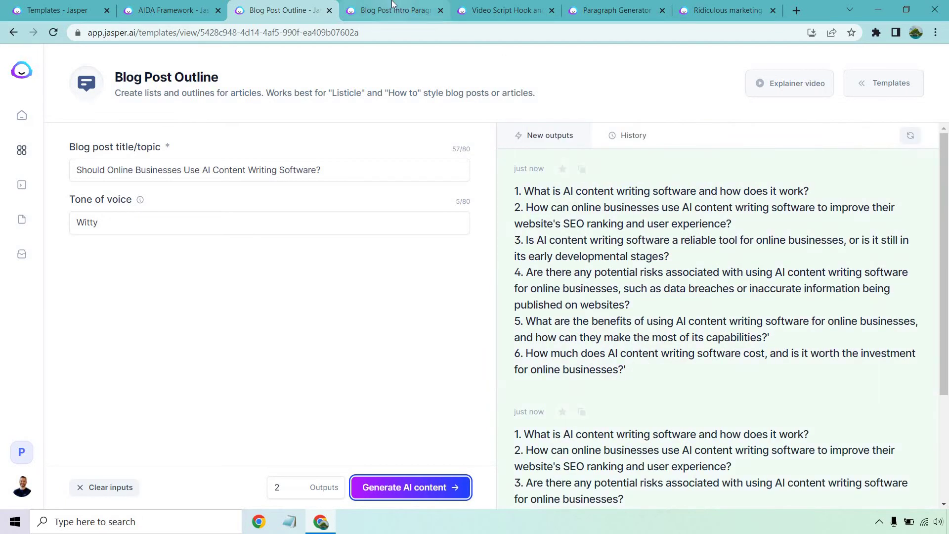
Generate one witty intro paragraph for marketers, then compare it with the outline results.
{"action": "left_click", "coordinate": [393, 5]}
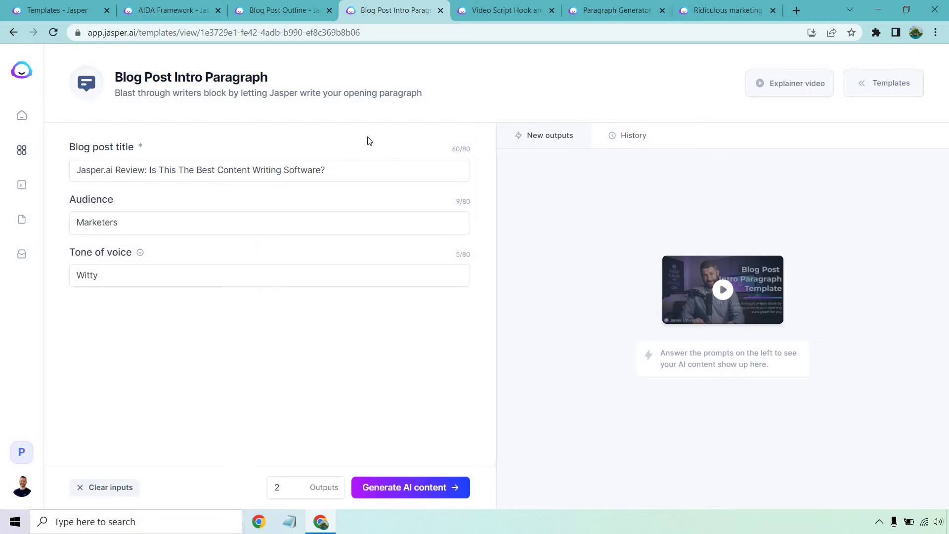
{"action": "left_click", "coordinate": [296, 491]}
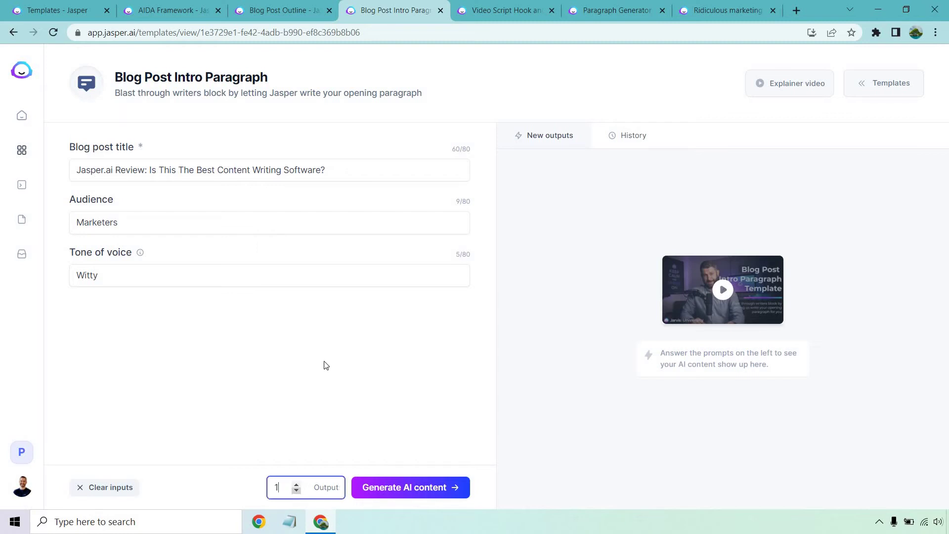
{"action": "left_click", "coordinate": [415, 487]}
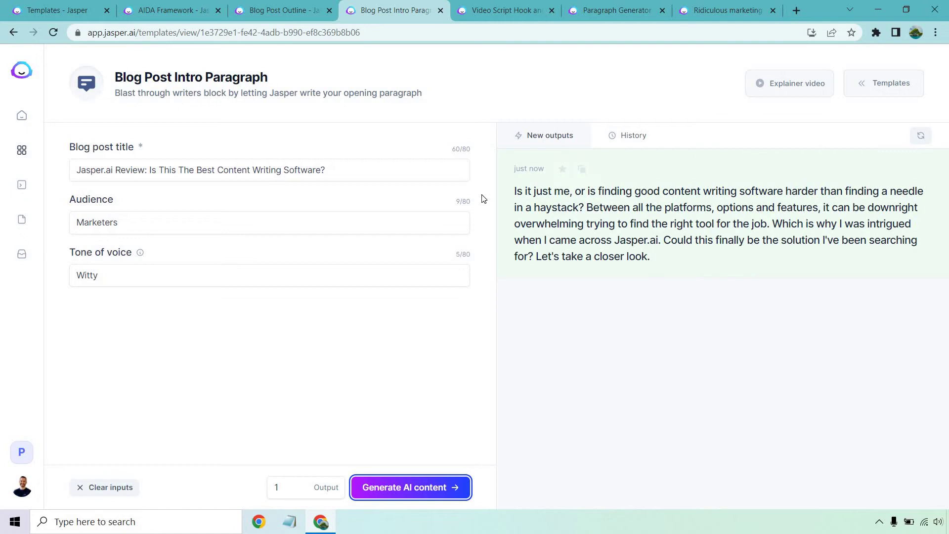
{"action": "left_click", "coordinate": [307, 7]}
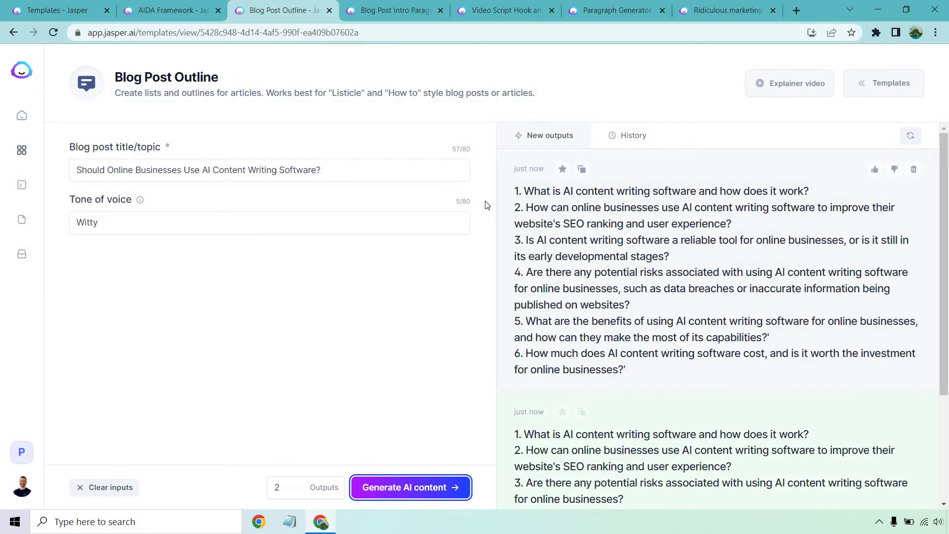
{"action": "left_click", "coordinate": [424, 7]}
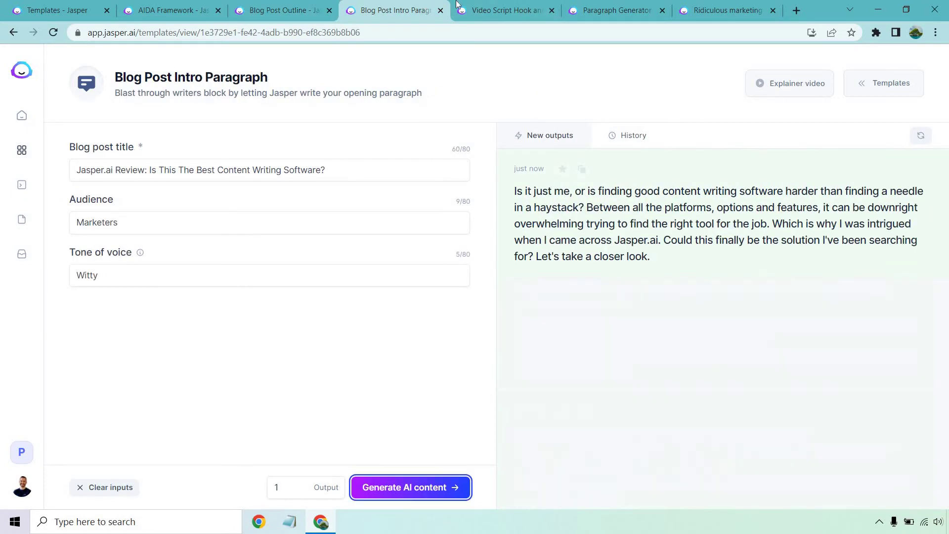
Generate the witty video hook and introduction, then bring up the Paragraph Generator template.
{"action": "left_click", "coordinate": [502, 7]}
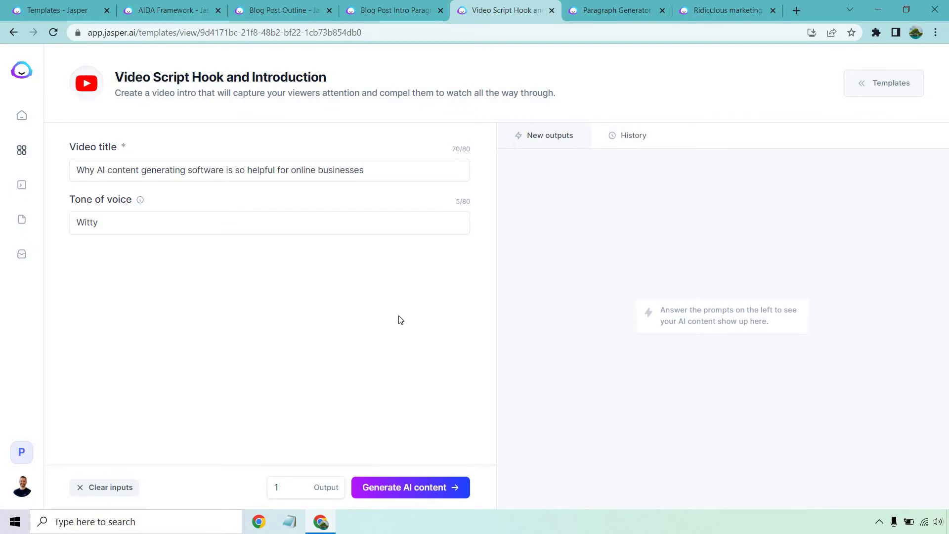
{"action": "left_click", "coordinate": [403, 489]}
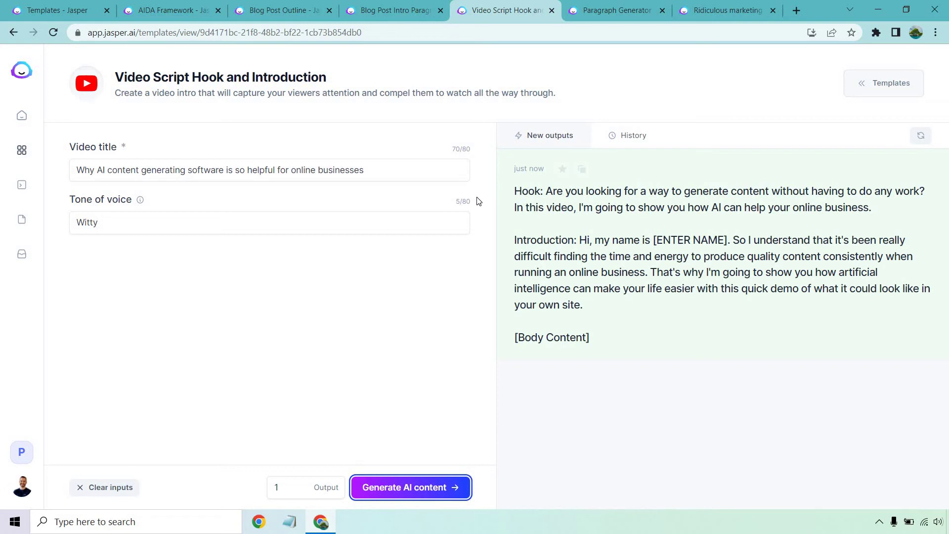
{"action": "left_click", "coordinate": [619, 10]}
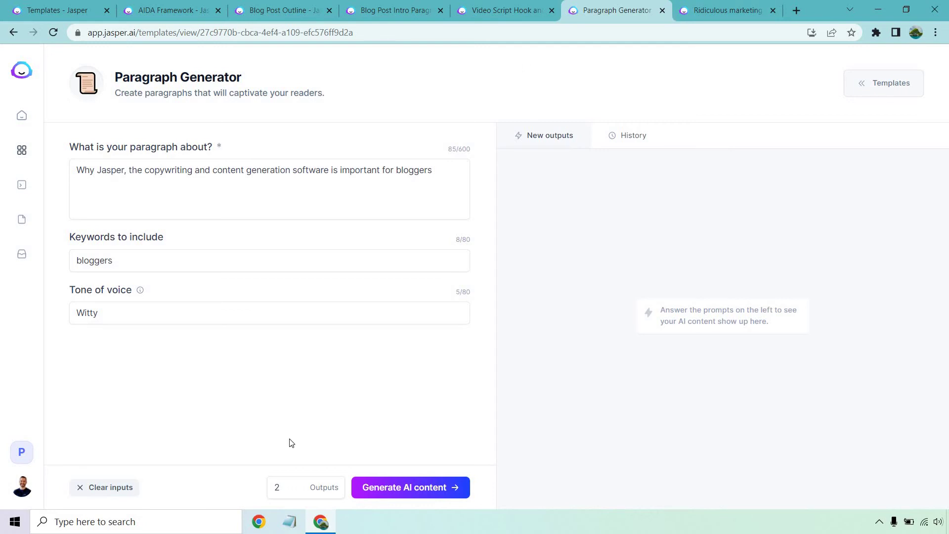
Set Outputs to 1 and generate the Jasper-for-bloggers paragraph, then highlight its topic text.
{"action": "left_click", "coordinate": [296, 491]}
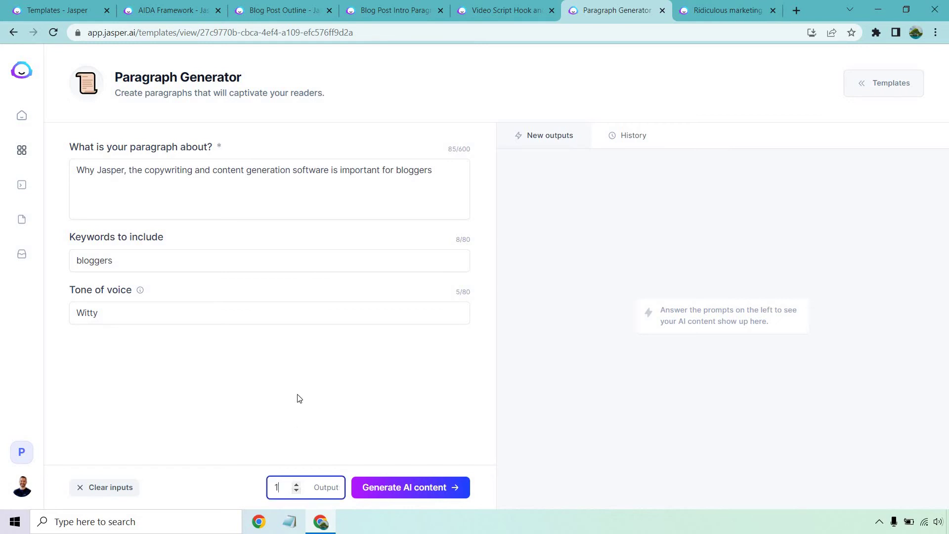
{"action": "left_click", "coordinate": [403, 485]}
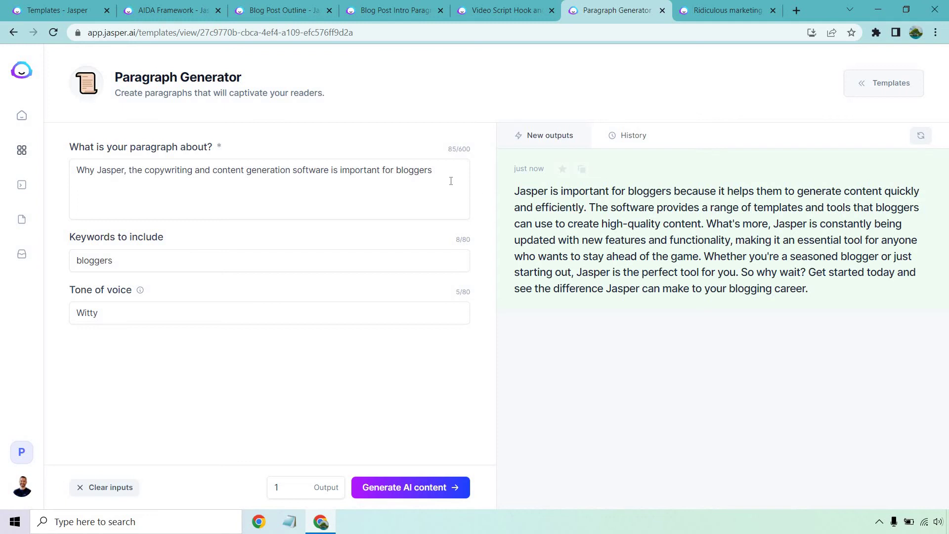
{"action": "left_click_drag", "start_coordinate": [436, 168], "coordinate": [18, 162]}
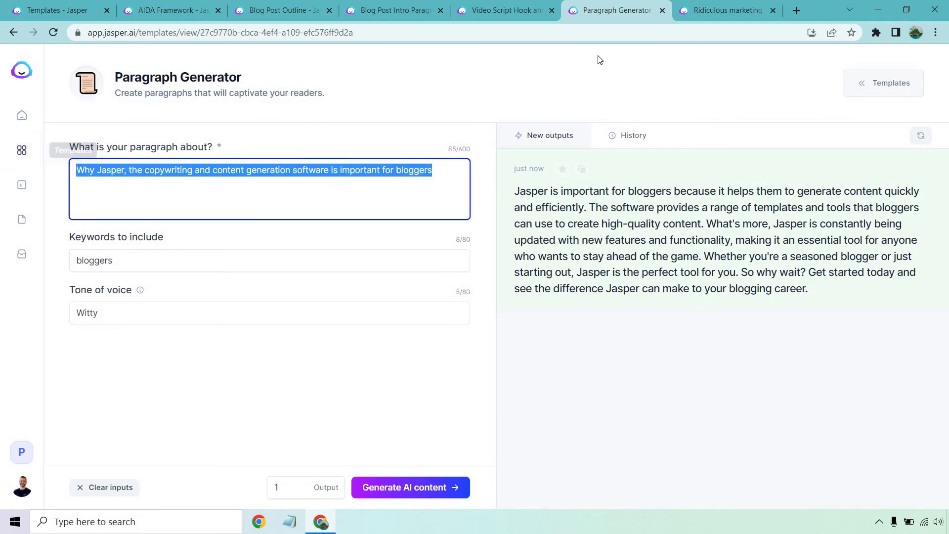
{"action": "left_click", "coordinate": [719, 83]}
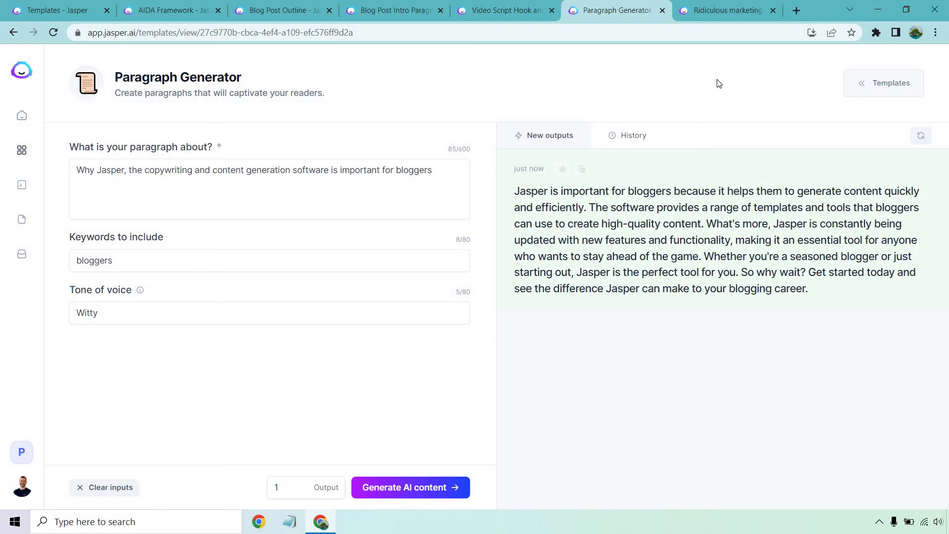
Open the Vidnado Ridiculous marketing ideas template and highlight its joke disclaimer description.
{"action": "left_click", "coordinate": [723, 9]}
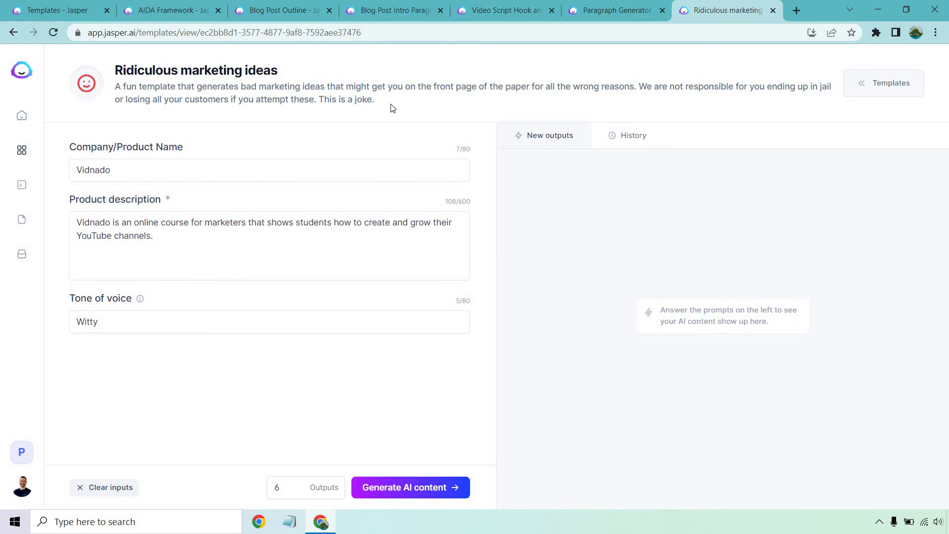
{"action": "left_click_drag", "start_coordinate": [376, 102], "coordinate": [123, 90]}
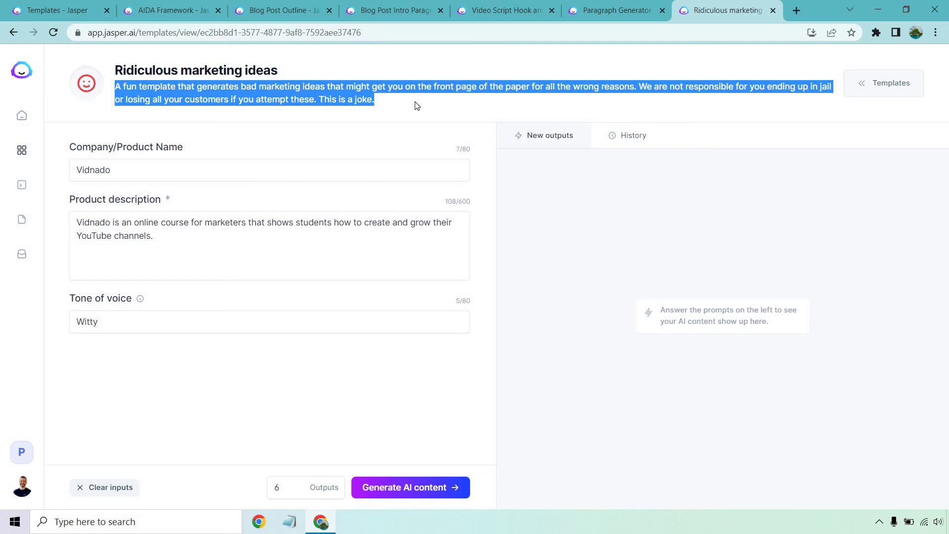
{"action": "left_click", "coordinate": [416, 105]}
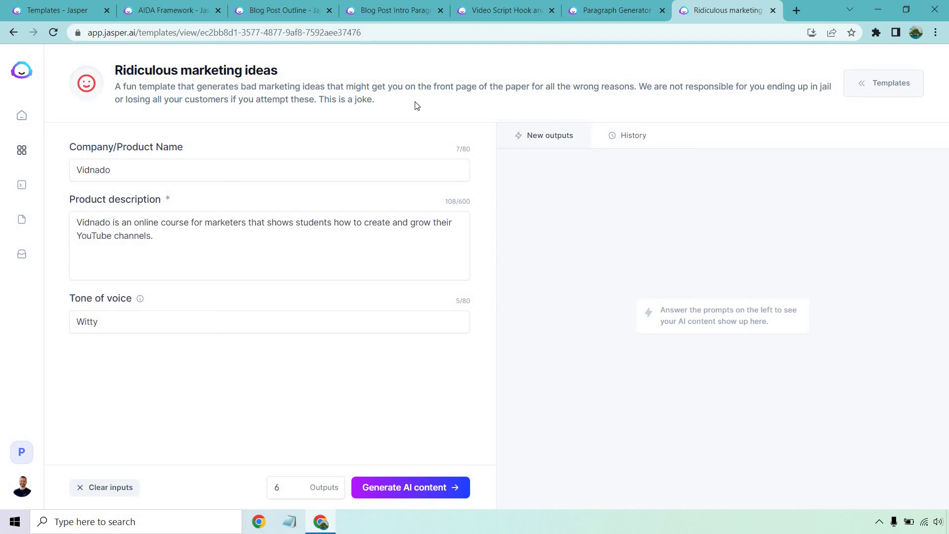
Generate six ridiculous marketing ideas for the Vidnado YouTube course and scroll through them.
{"action": "left_click", "coordinate": [405, 491]}
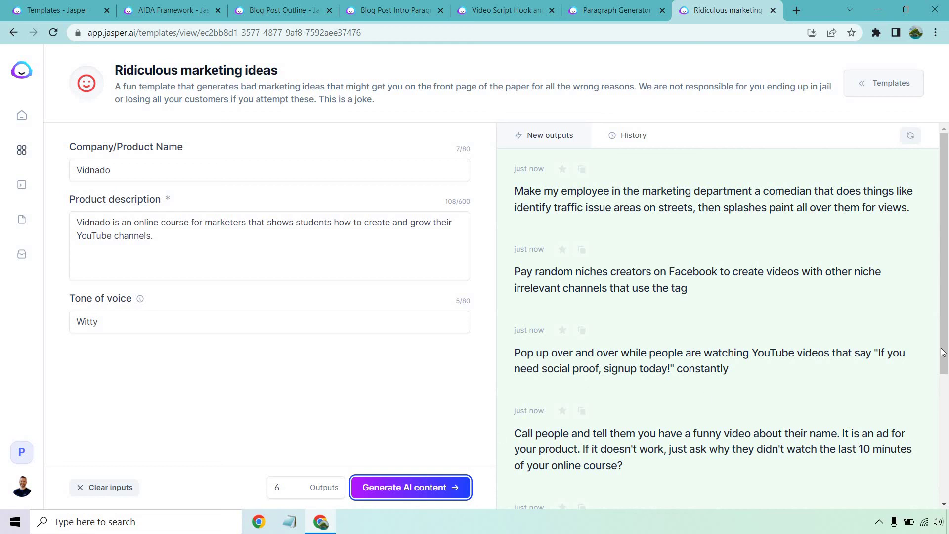
{"action": "left_click_drag", "start_coordinate": [945, 227], "coordinate": [947, 390]}
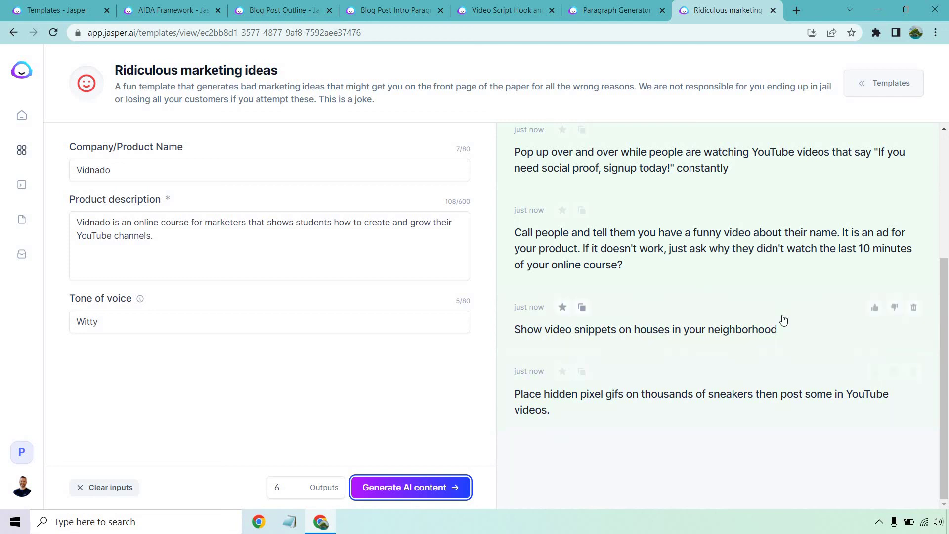
{"action": "scroll", "coordinate": [773, 248], "scroll_direction": "up", "scroll_amount": 4}
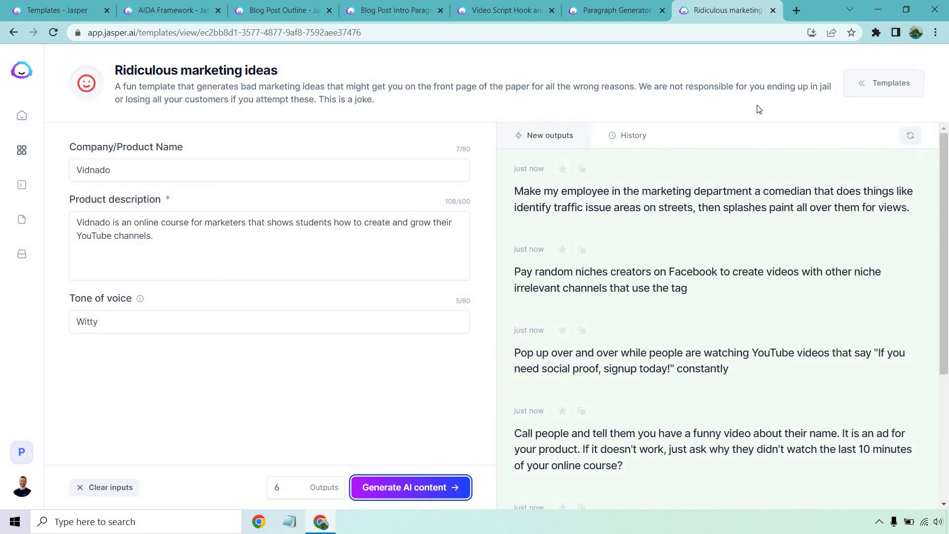
Return to the Templates - Jasper gallery tab.
{"action": "left_click", "coordinate": [78, 9]}
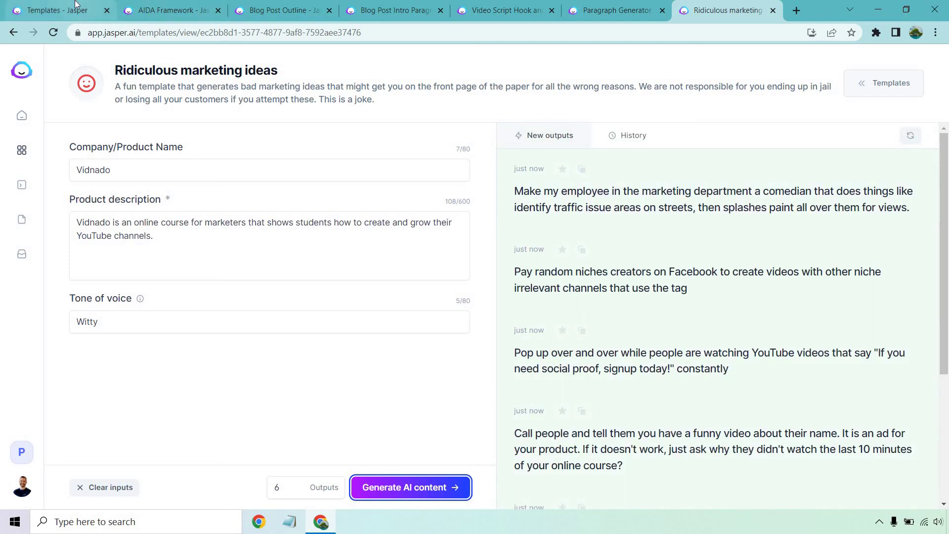